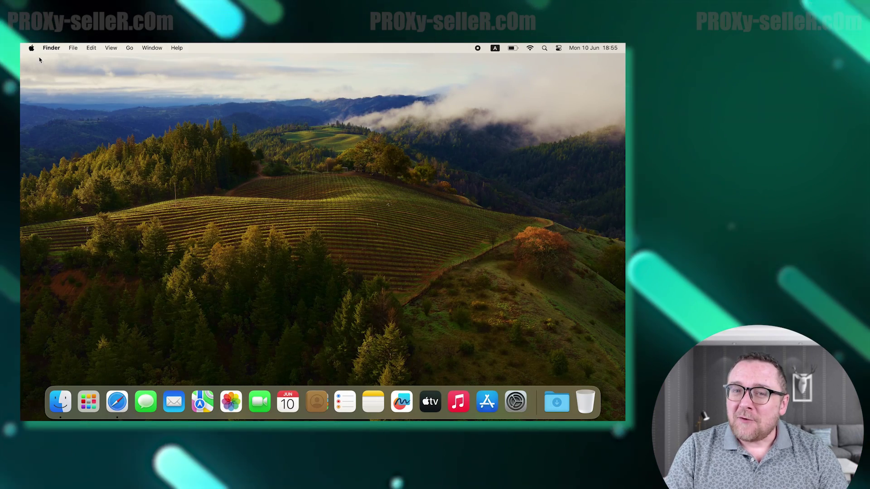
Launch System Settings from the Apple menu and open the Huawei AX3_5G network's settings
click(31, 49)
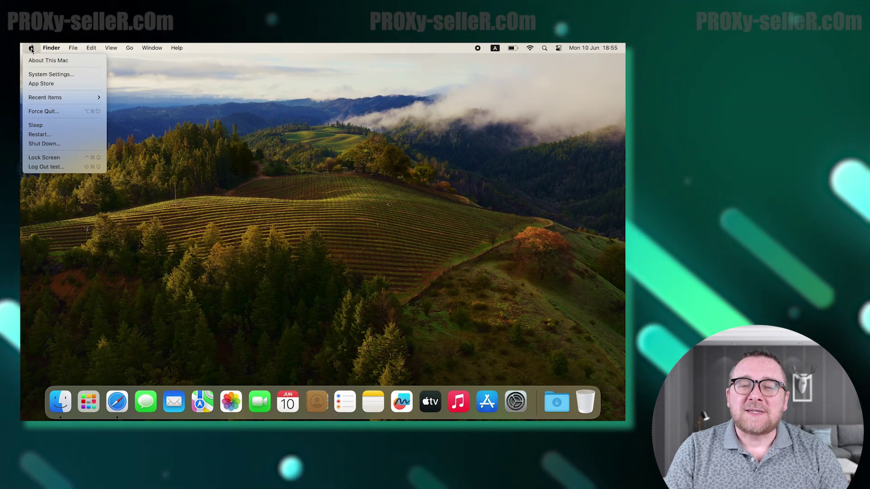
click(42, 74)
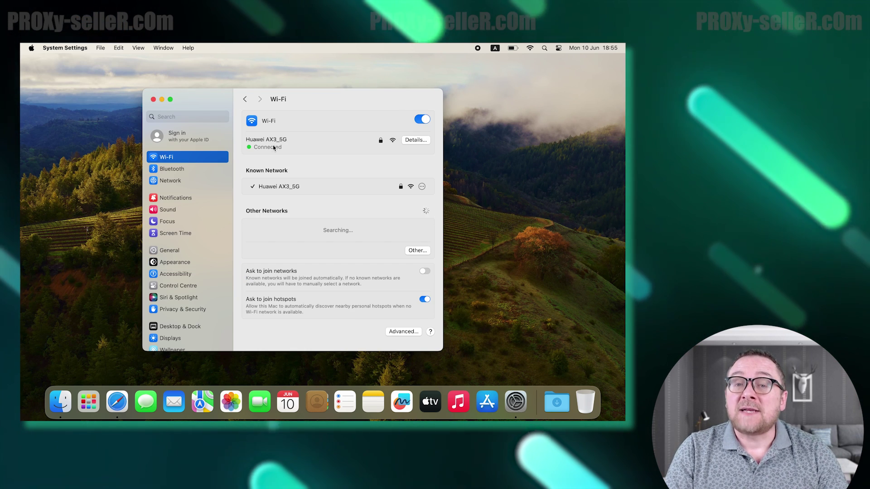
click(412, 141)
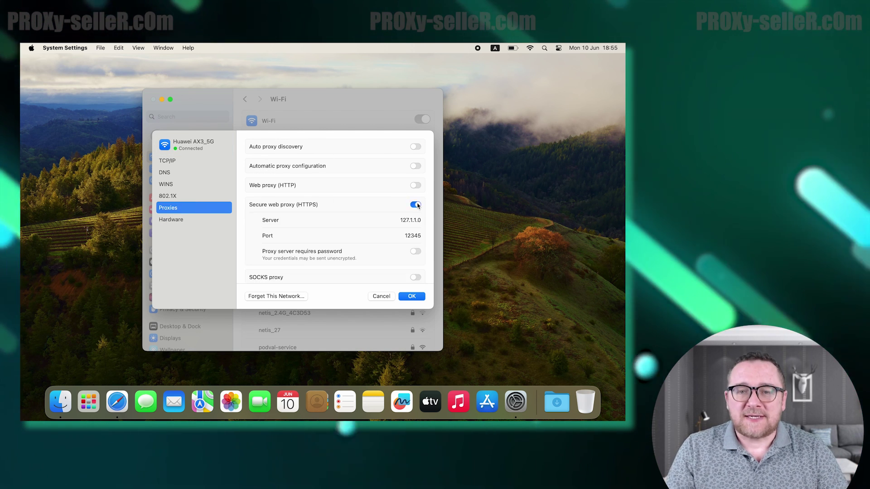
Replace the HTTPS proxy server with 185.253.45.222 and the port with 50100
double_click(412, 219)
text(185.25)
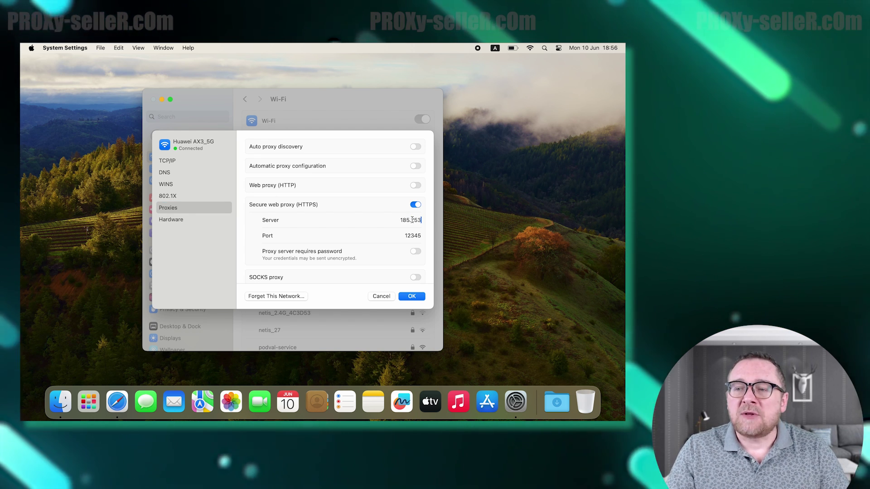
text(3.45.222)
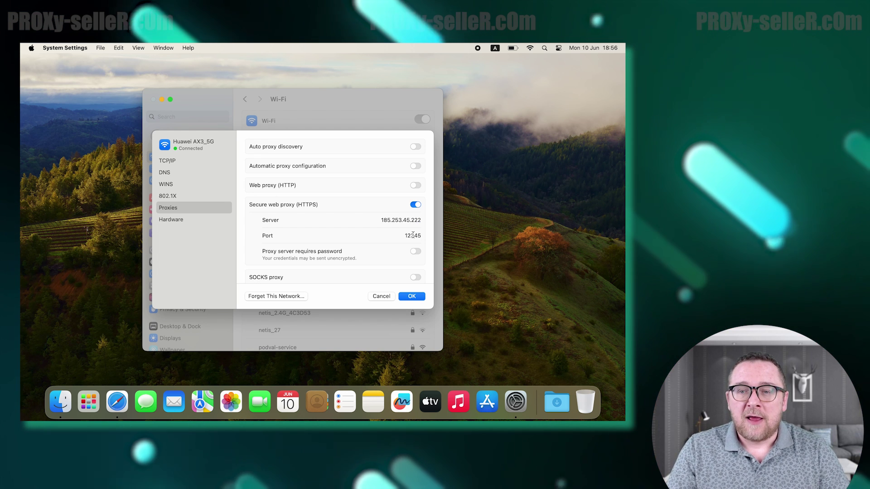
double_click(413, 235)
text(50)
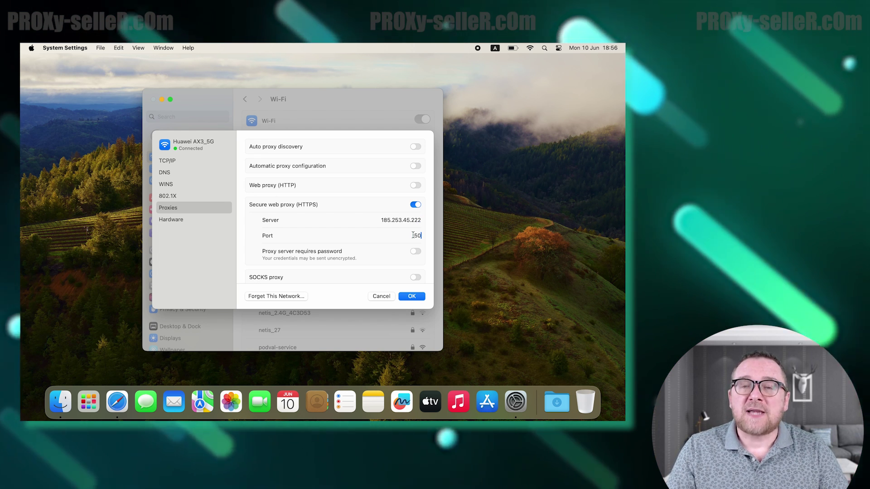
text(100)
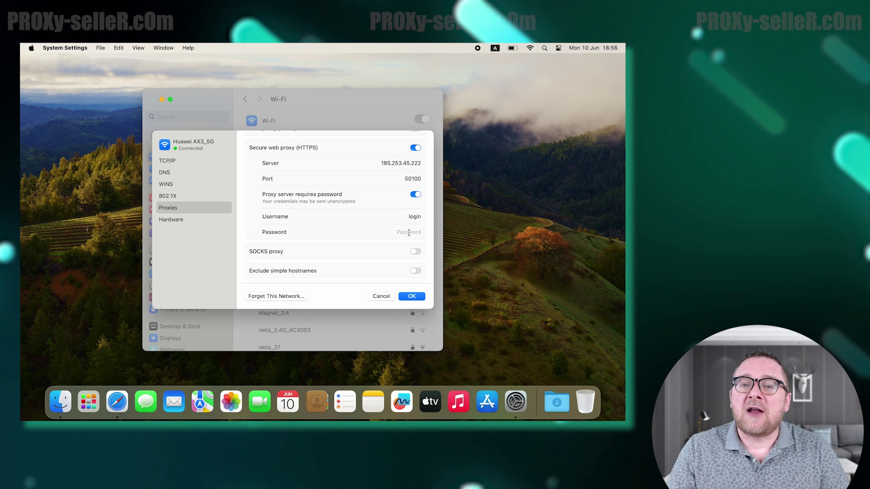
Enter the proxy password and save Huawei AX3_5G's proxy settings with OK
click(408, 232)
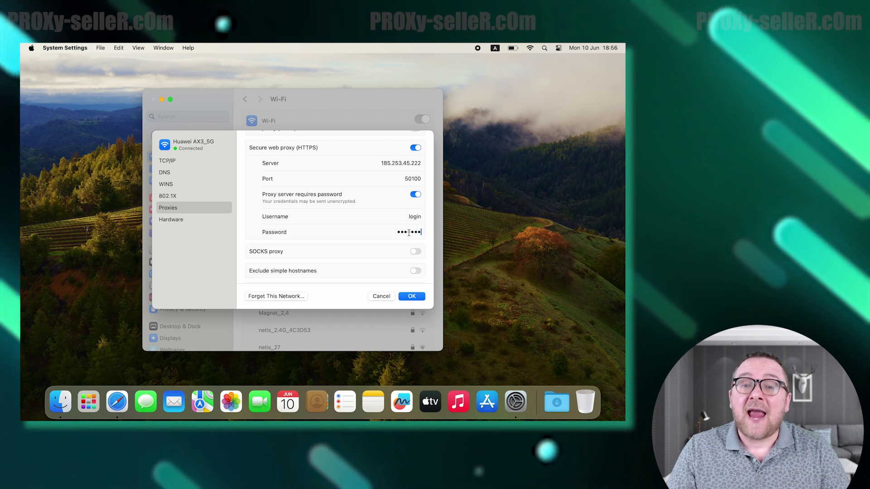
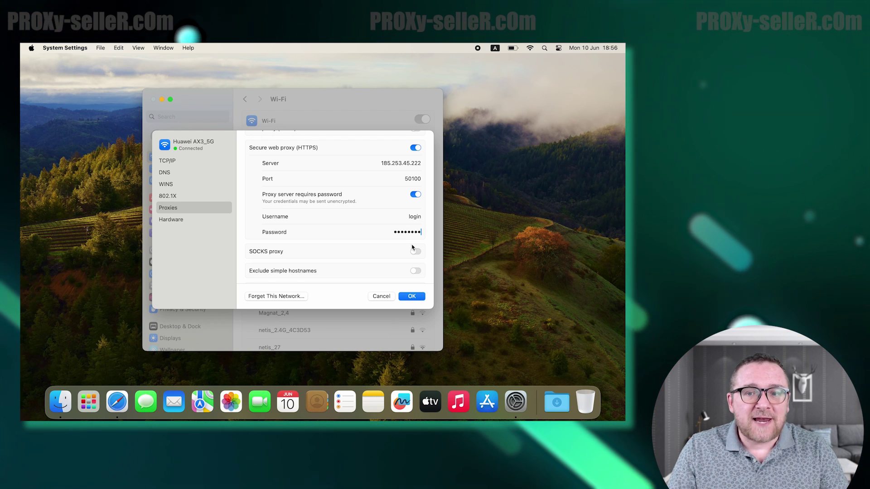
click(414, 297)
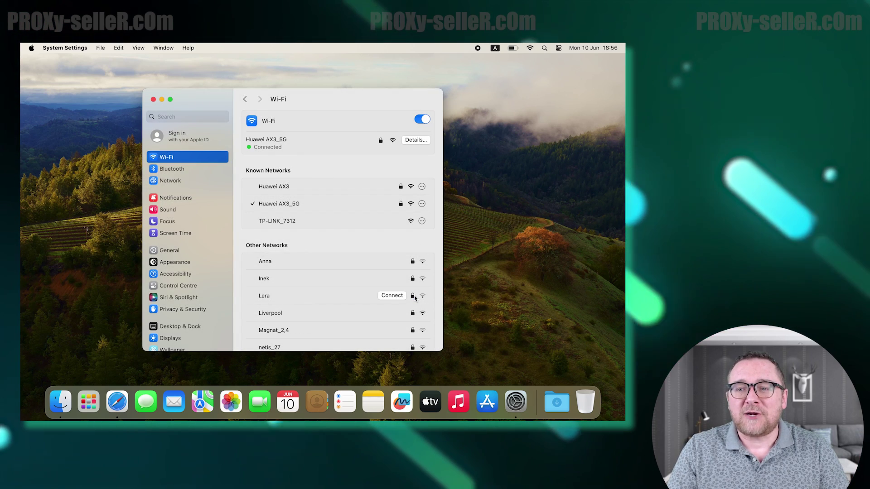